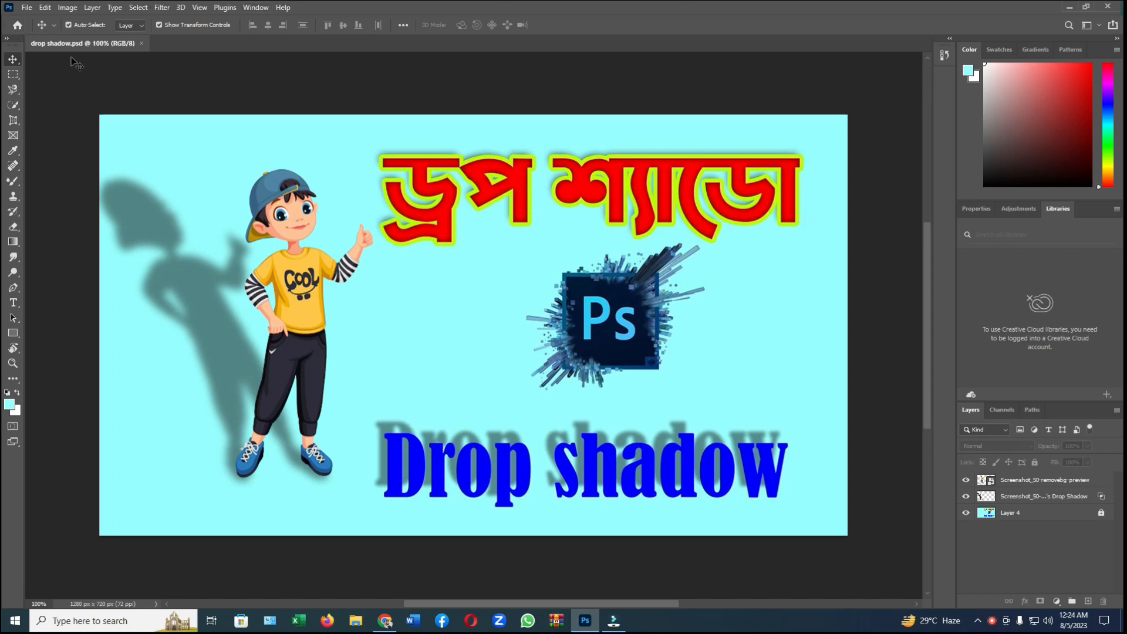
# Step: Create a new 1280 x 720 px document at 72 ppi from the recent custom preset, with a white background
pyautogui.click(26, 11)
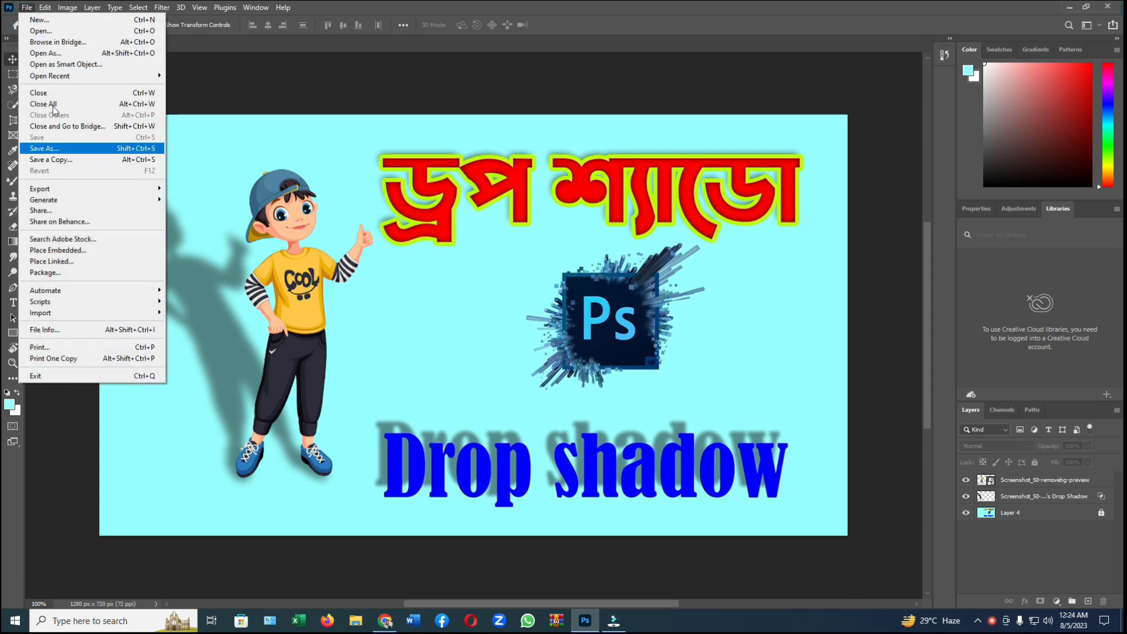
pyautogui.click(43, 23)
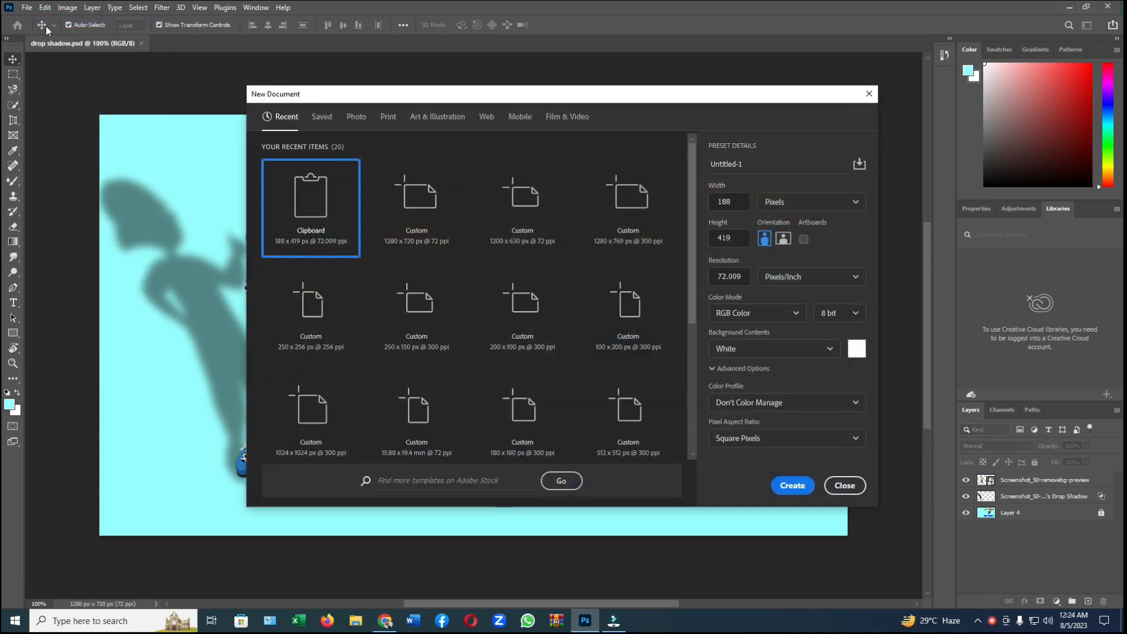
pyautogui.click(404, 233)
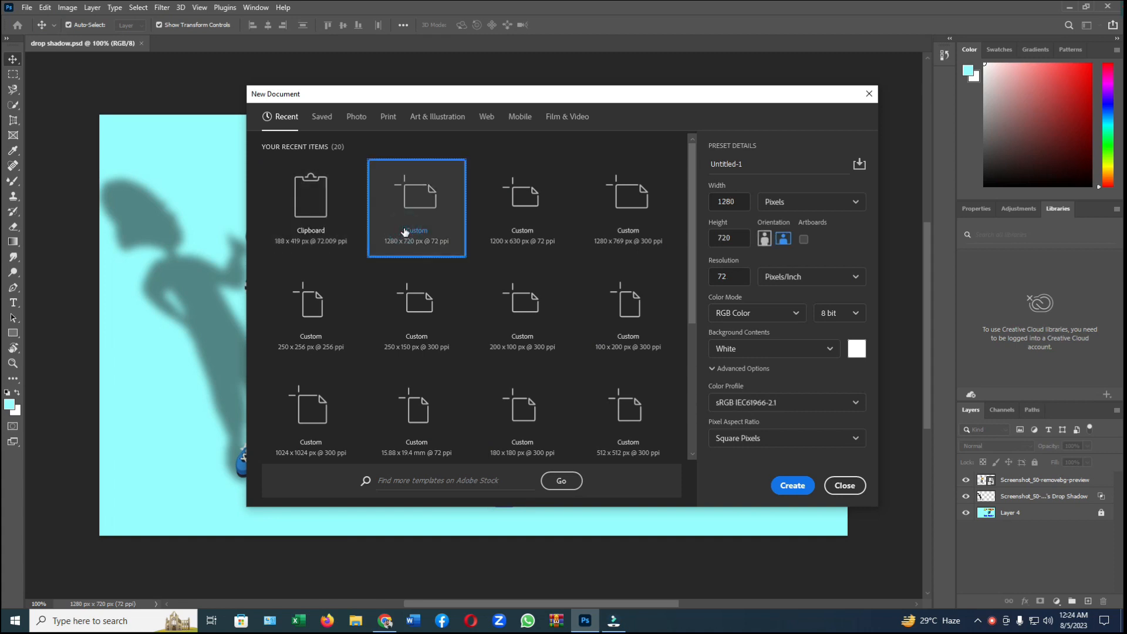
pyautogui.click(797, 492)
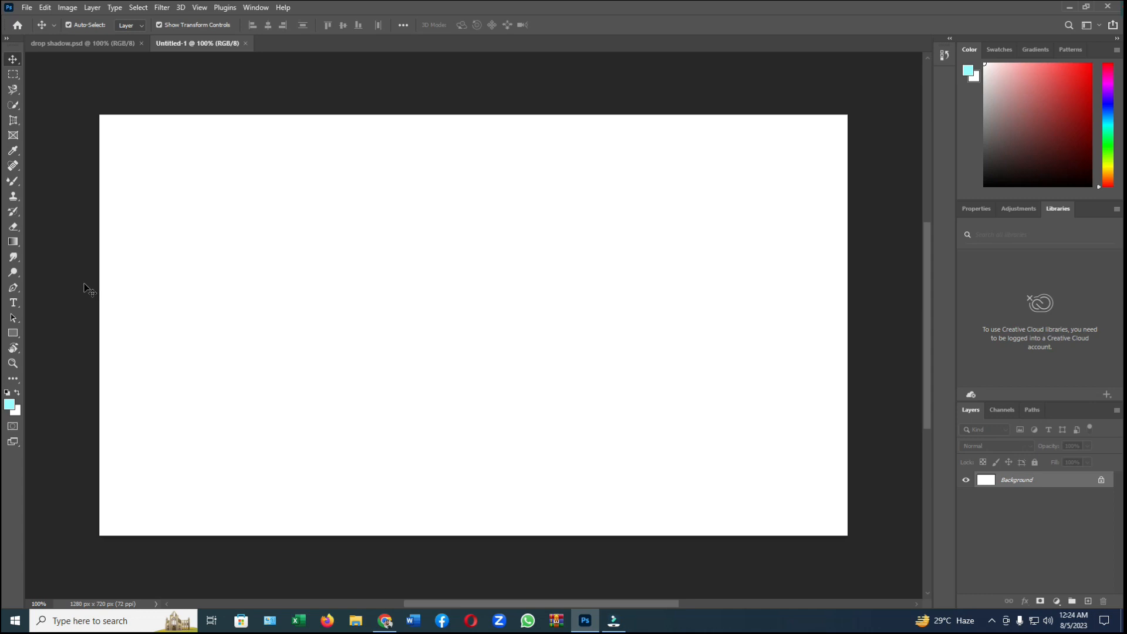
# Step: Place the image Screenshot_50-removebg-preview as an embedded object at its default size and position, then deselect it
pyautogui.click(28, 8)
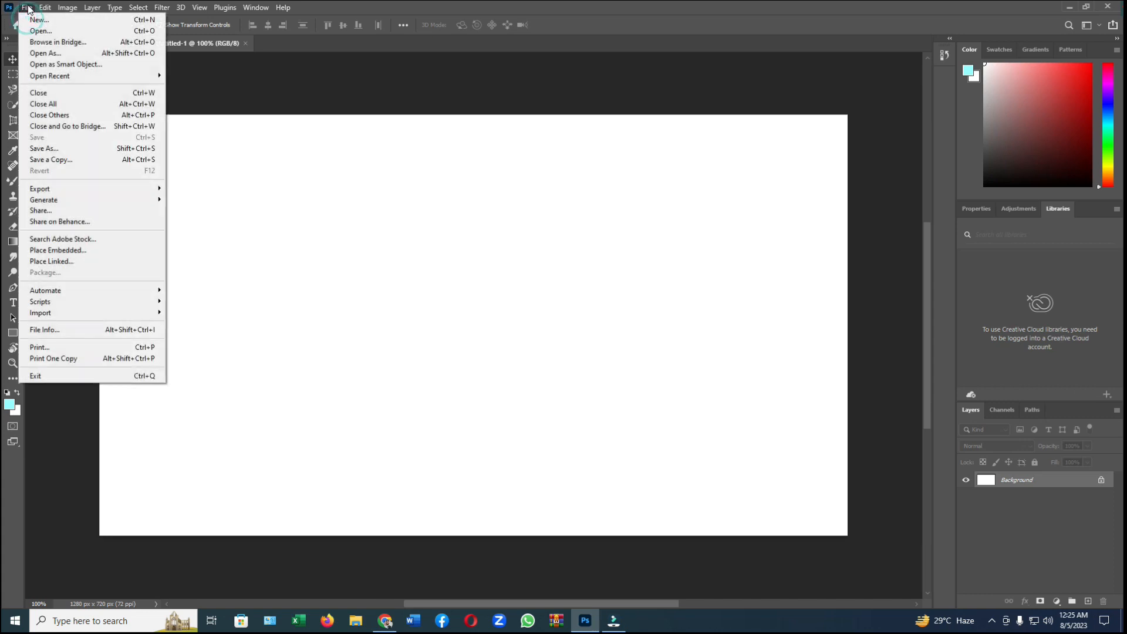
pyautogui.click(58, 250)
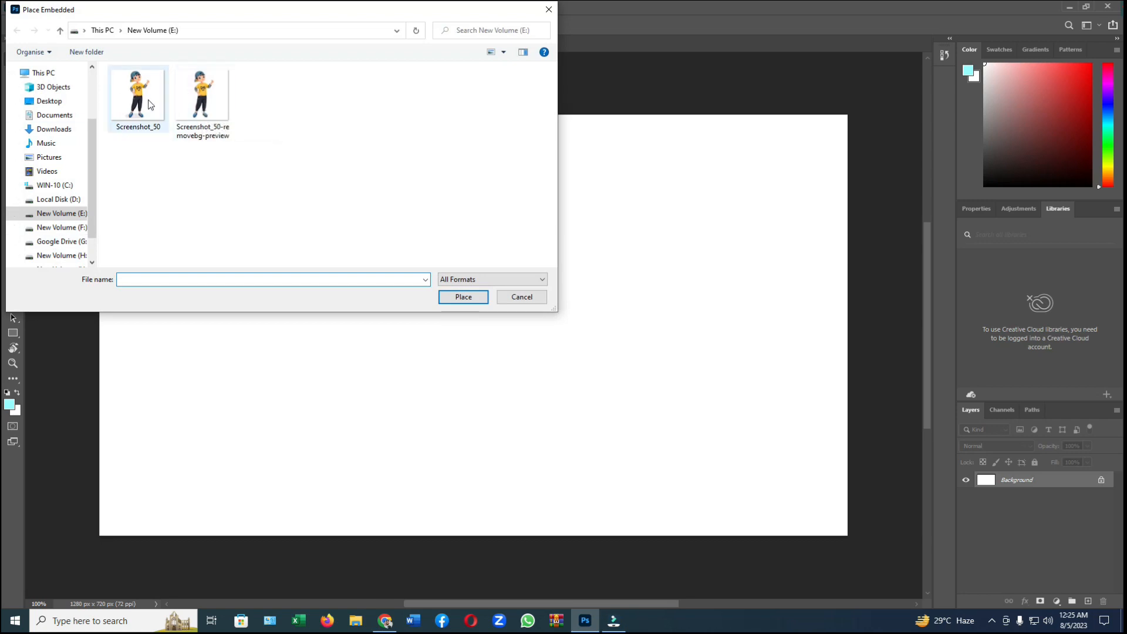
pyautogui.click(204, 112)
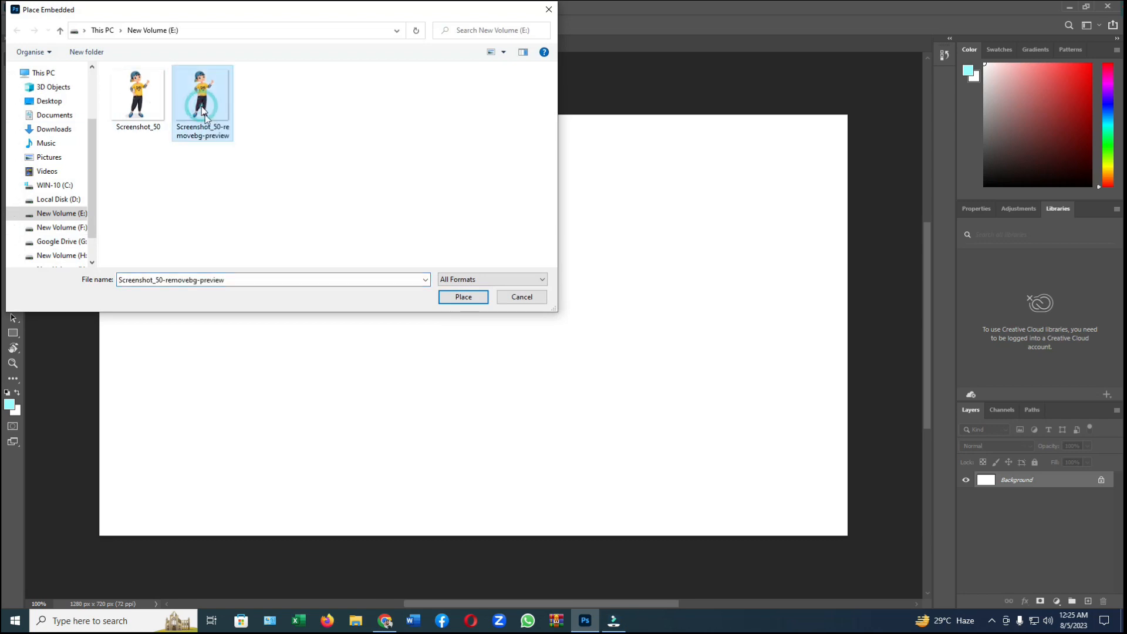
pyautogui.click(464, 302)
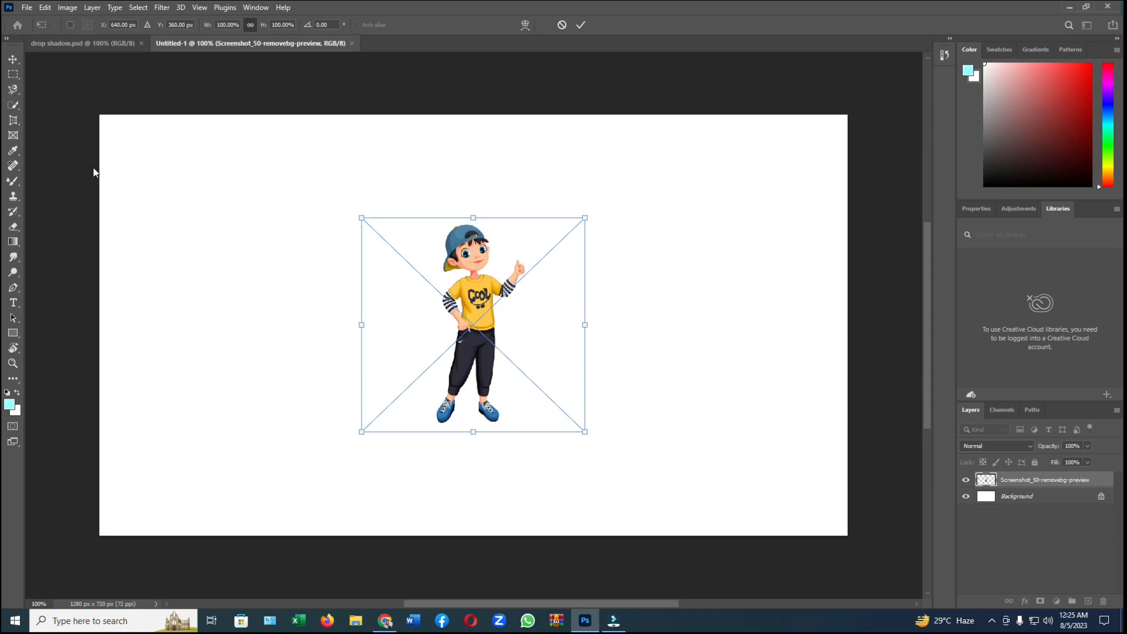
pyautogui.press('Return')
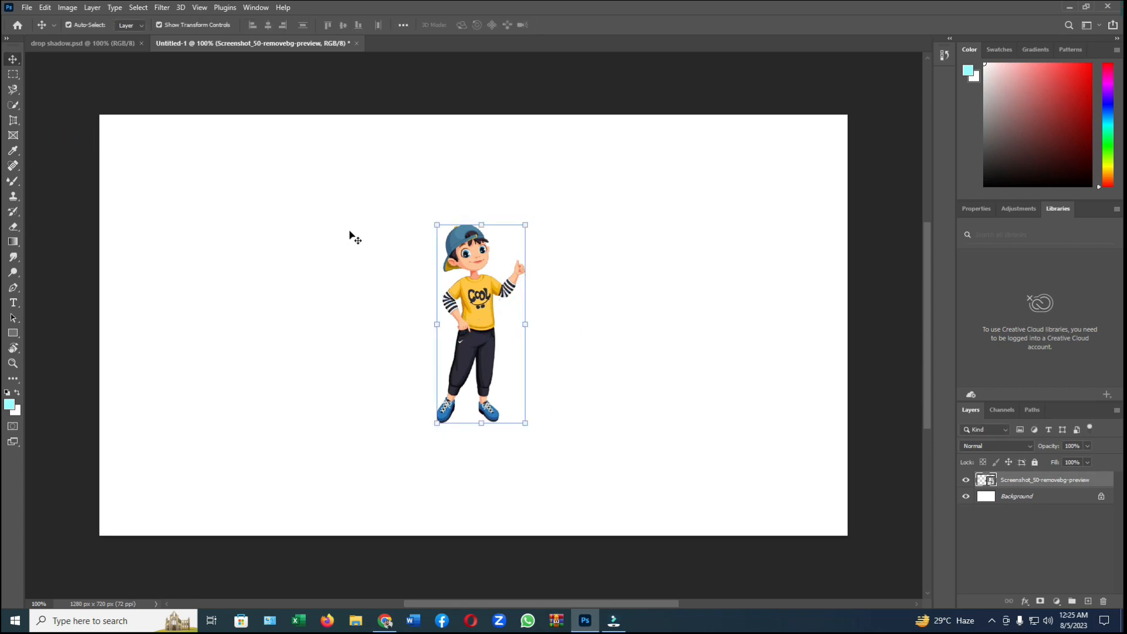
pyautogui.click(355, 238)
# Step: Look over the background-removal options: the Quick Selection and Pen tool groups and the remove.bg site in Chrome, returning to Photoshop
pyautogui.click(13, 105)
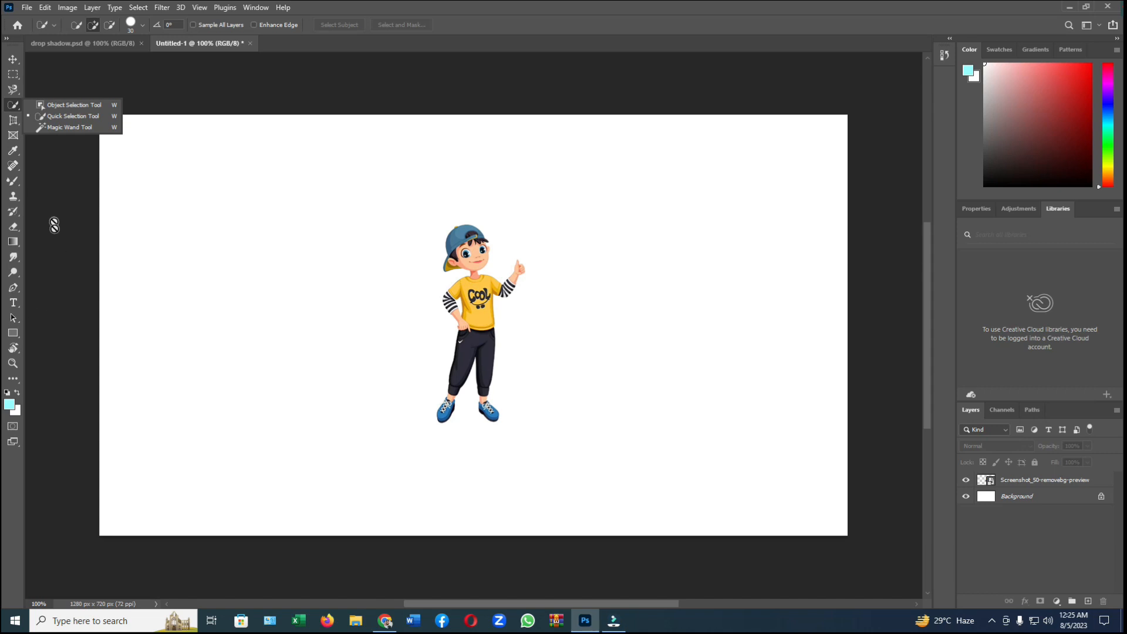
pyautogui.click(15, 288)
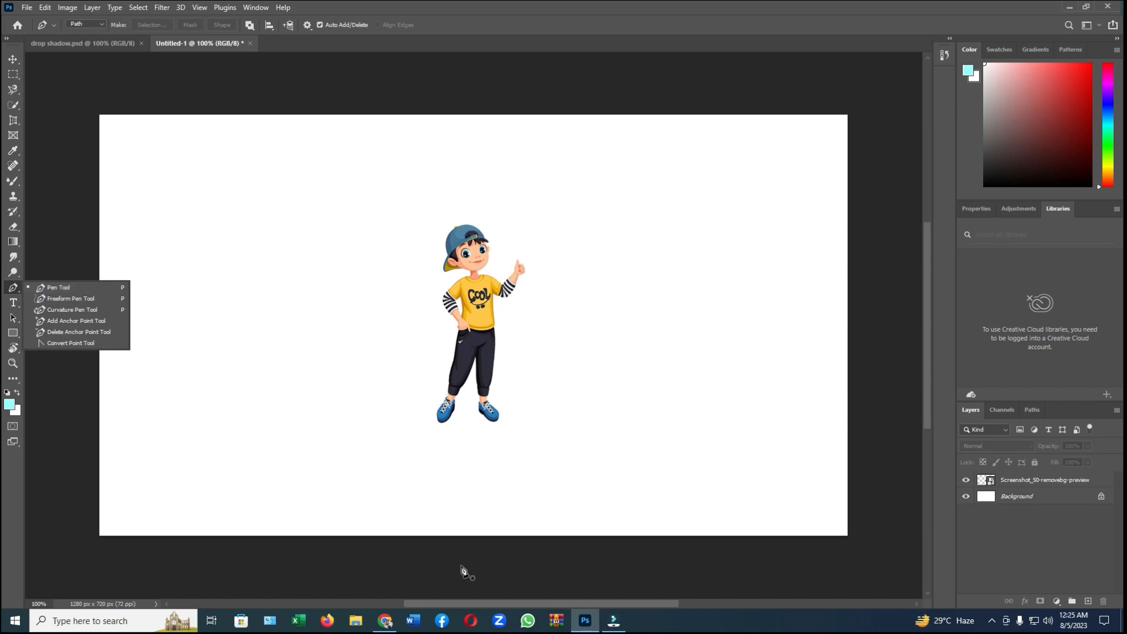
pyautogui.click(386, 622)
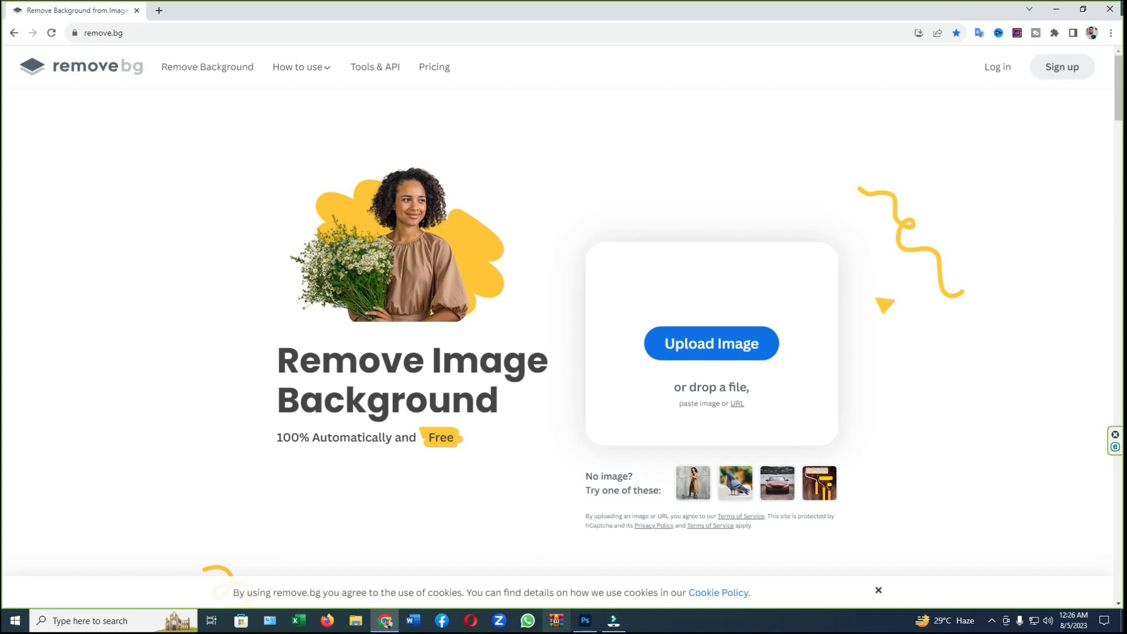
pyautogui.moveTo(587, 628)
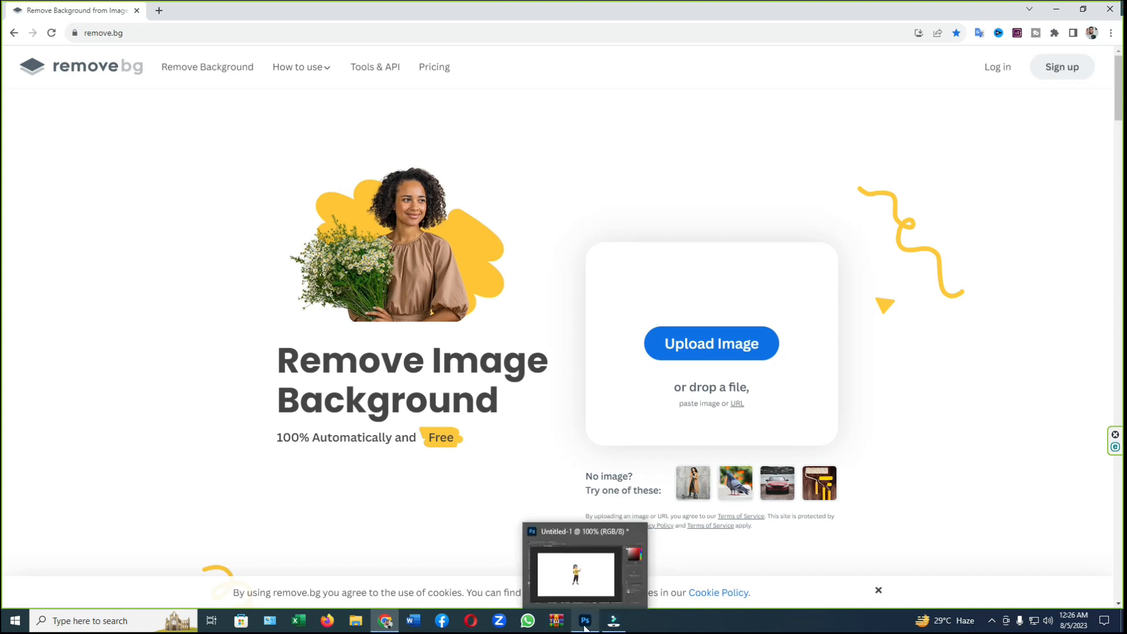
pyautogui.click(585, 627)
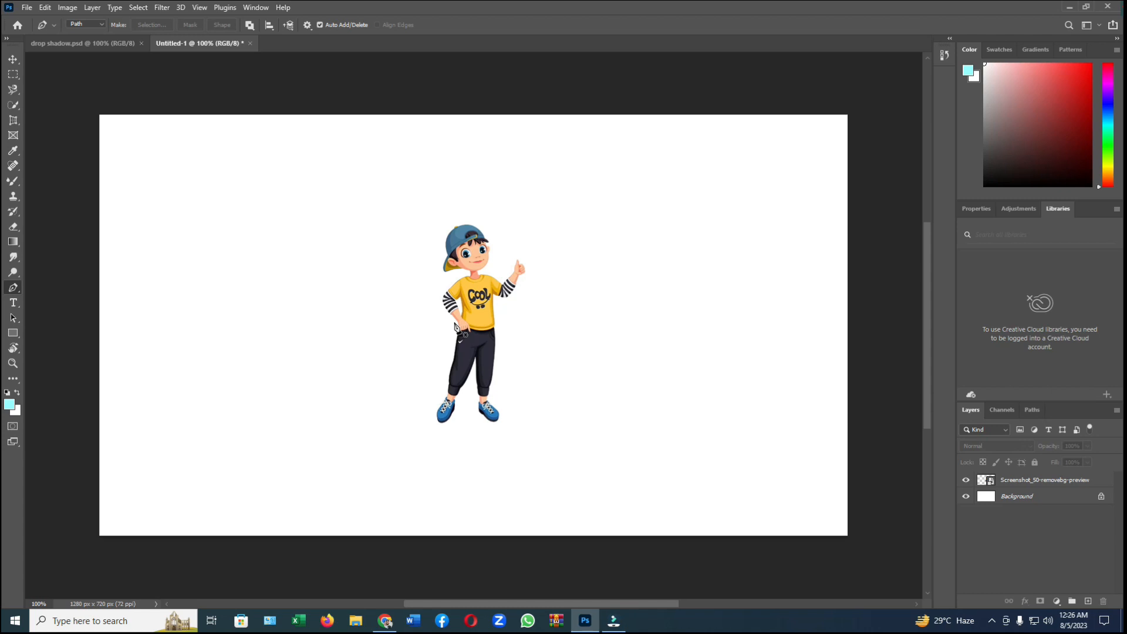
# Step: Enable the Drop Shadow effect in the blending options of the boy's image layer
pyautogui.click(1033, 483)
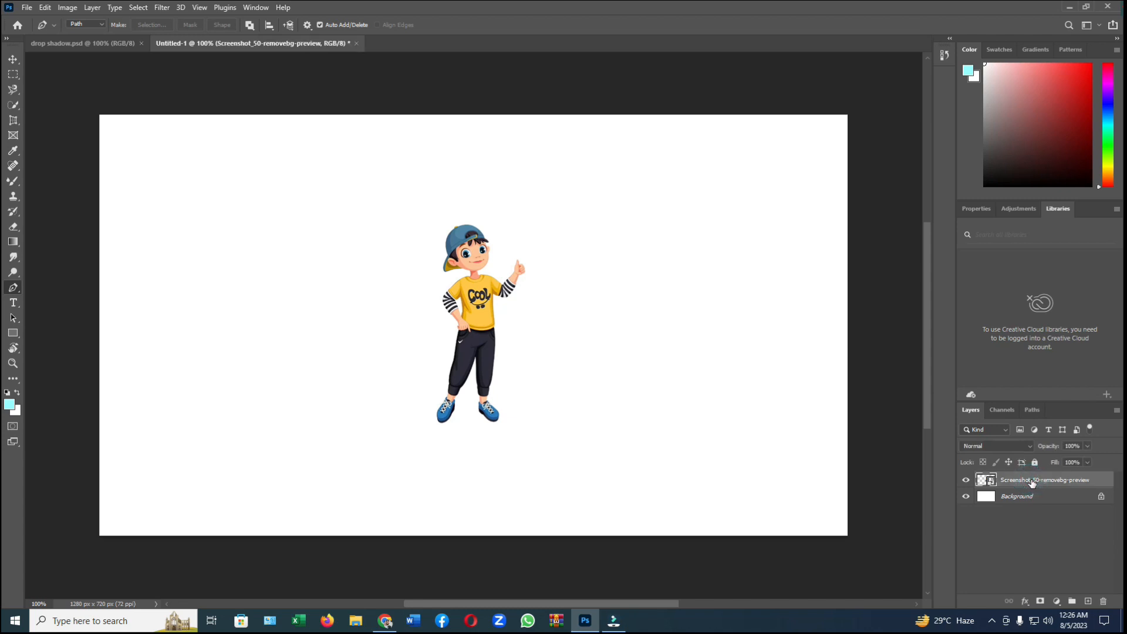
pyautogui.rightClick(1032, 483)
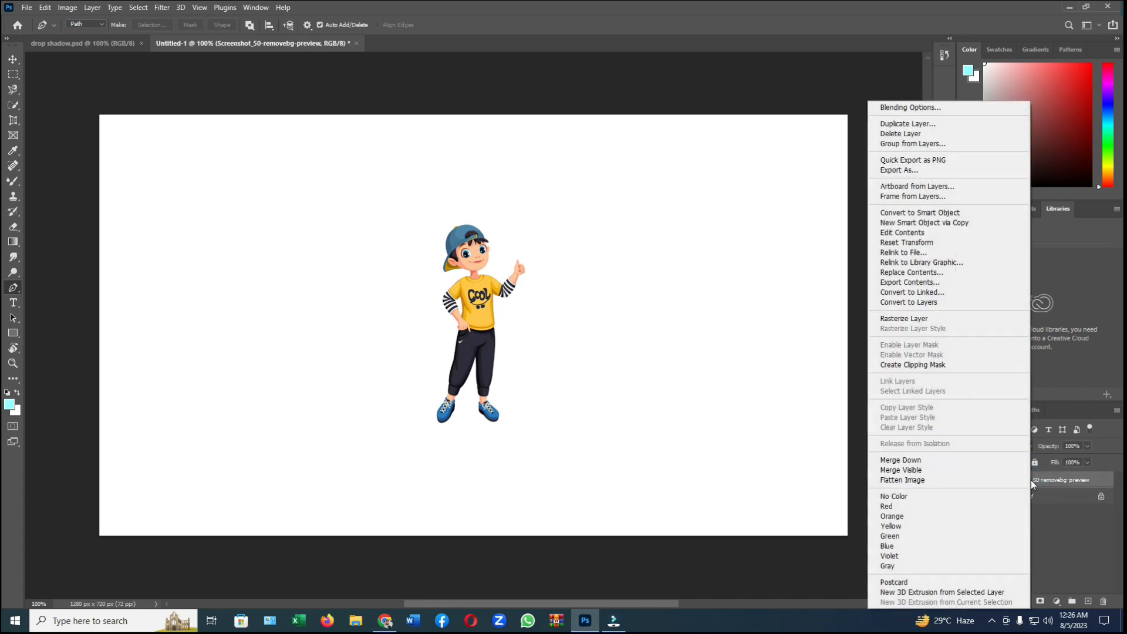
pyautogui.click(900, 108)
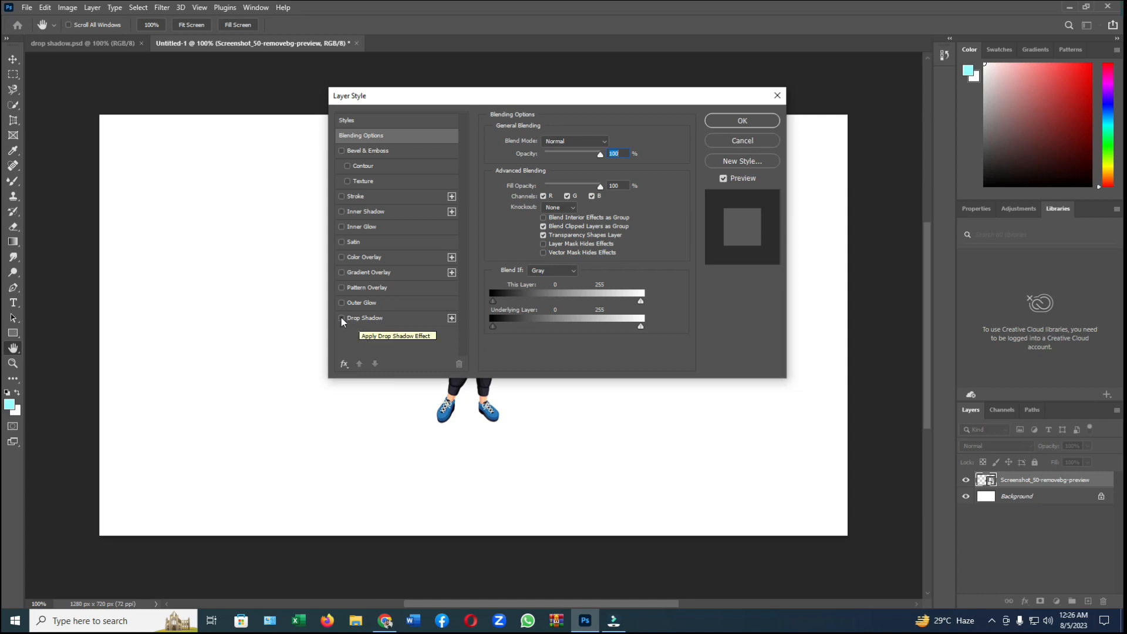
pyautogui.click(397, 323)
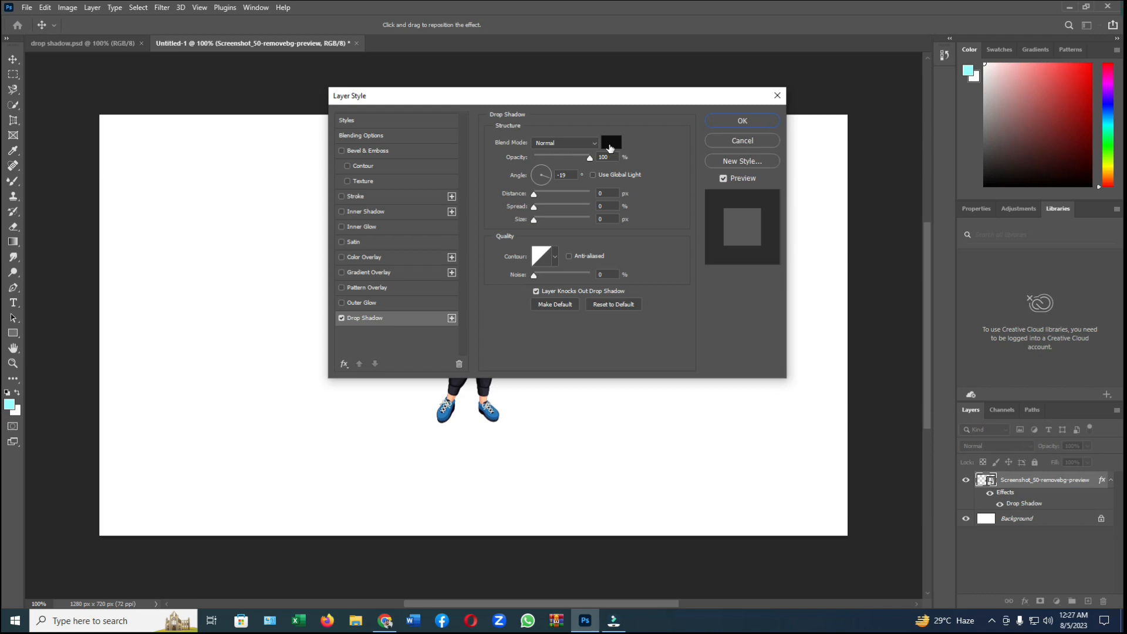
# Step: Set the drop shadow colour to red, #da2828
pyautogui.click(610, 148)
pyautogui.click(529, 164)
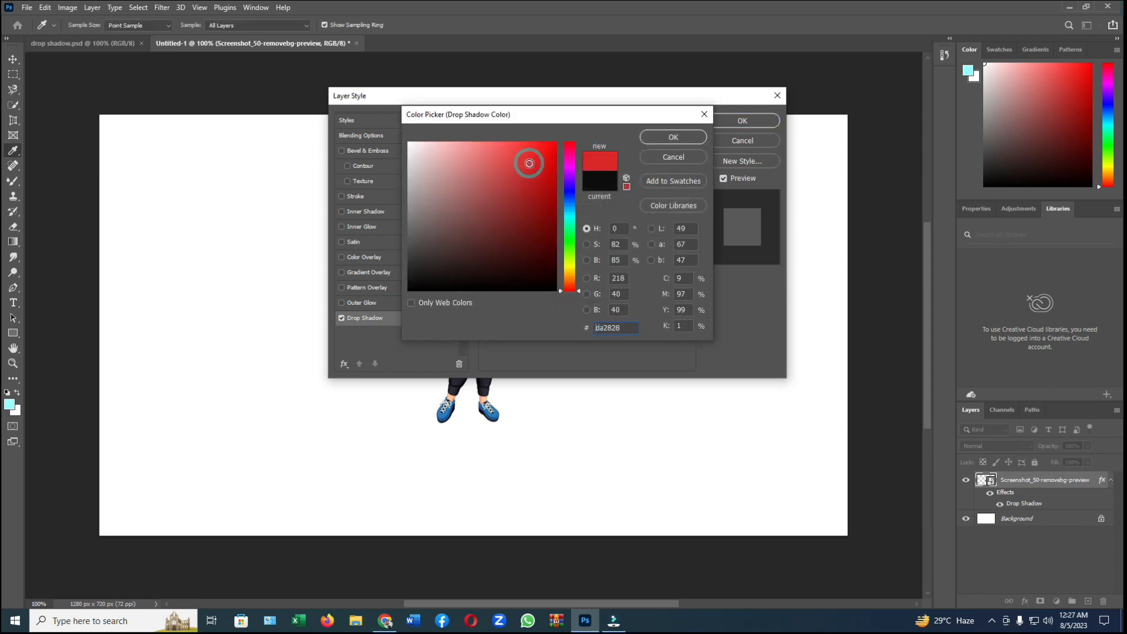
pyautogui.click(665, 139)
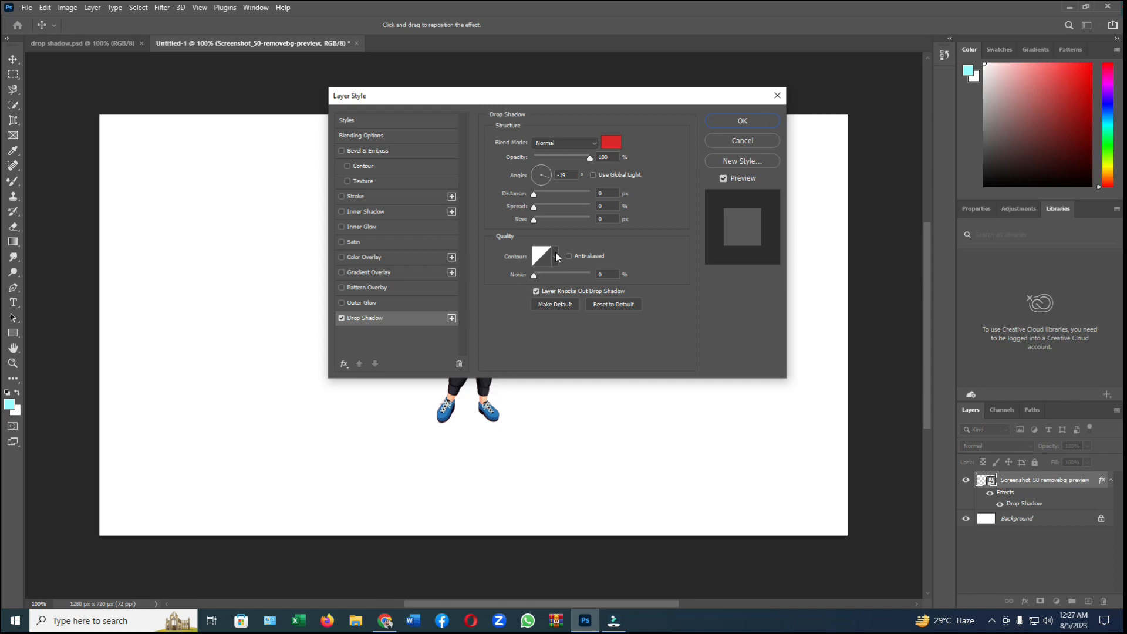
# Step: Set the drop shadow colour to near-black #121111 and apply the layer style
pyautogui.click(611, 148)
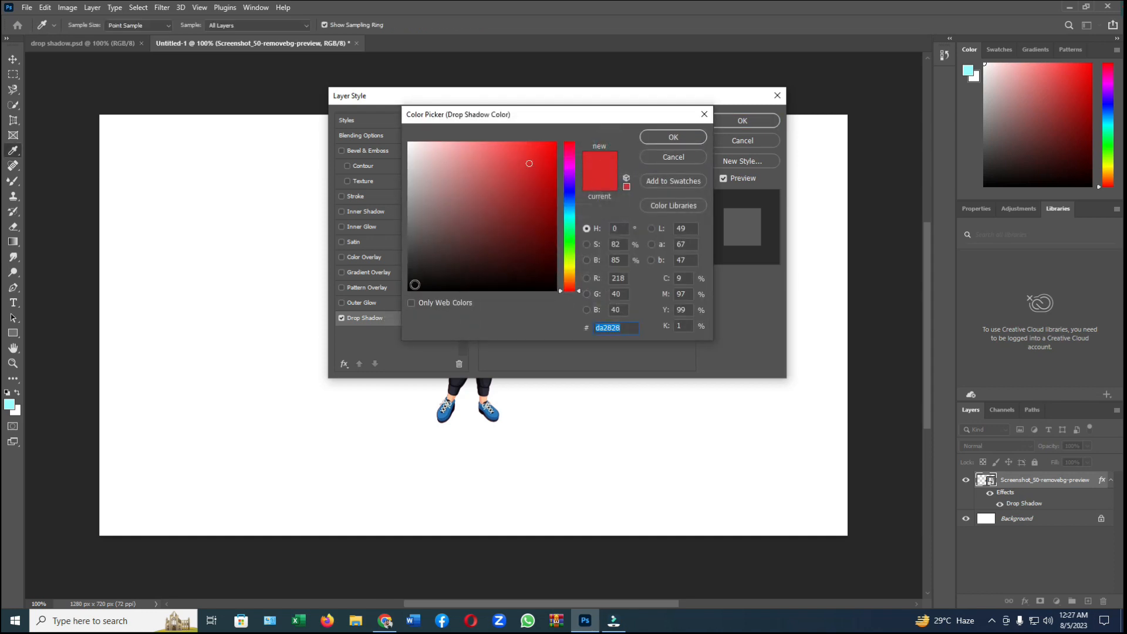
pyautogui.click(416, 280)
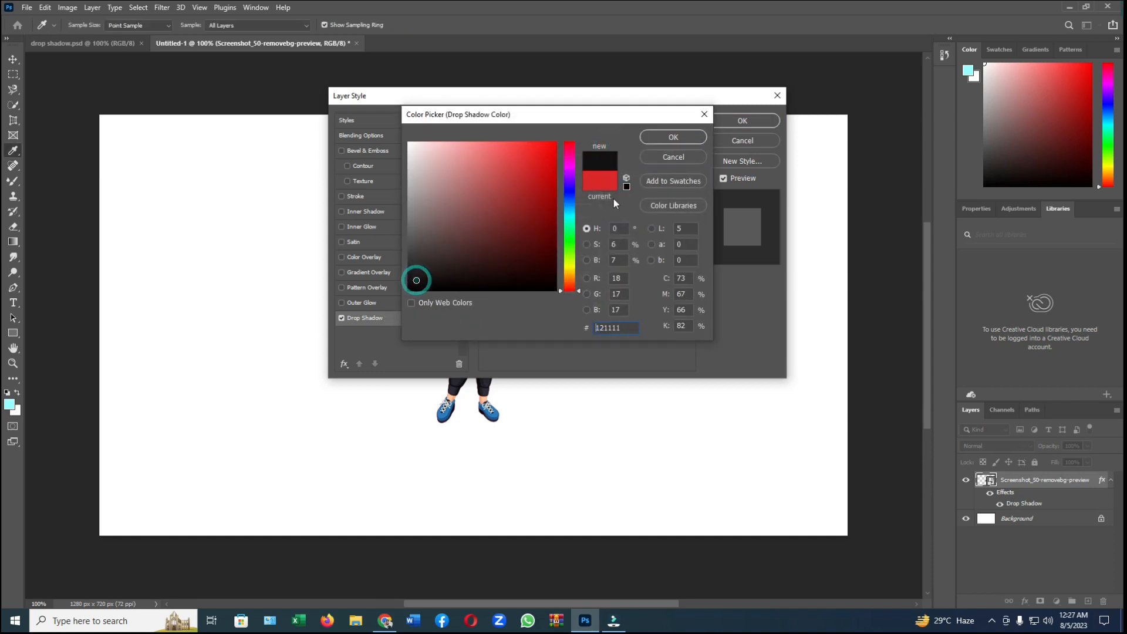
pyautogui.click(674, 138)
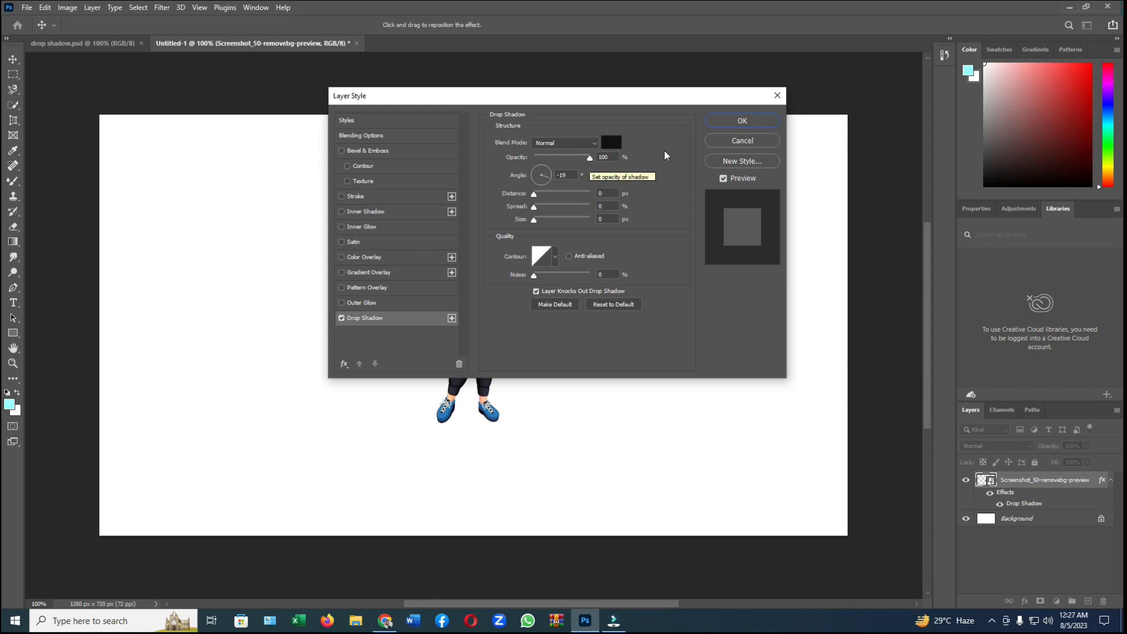
pyautogui.click(738, 121)
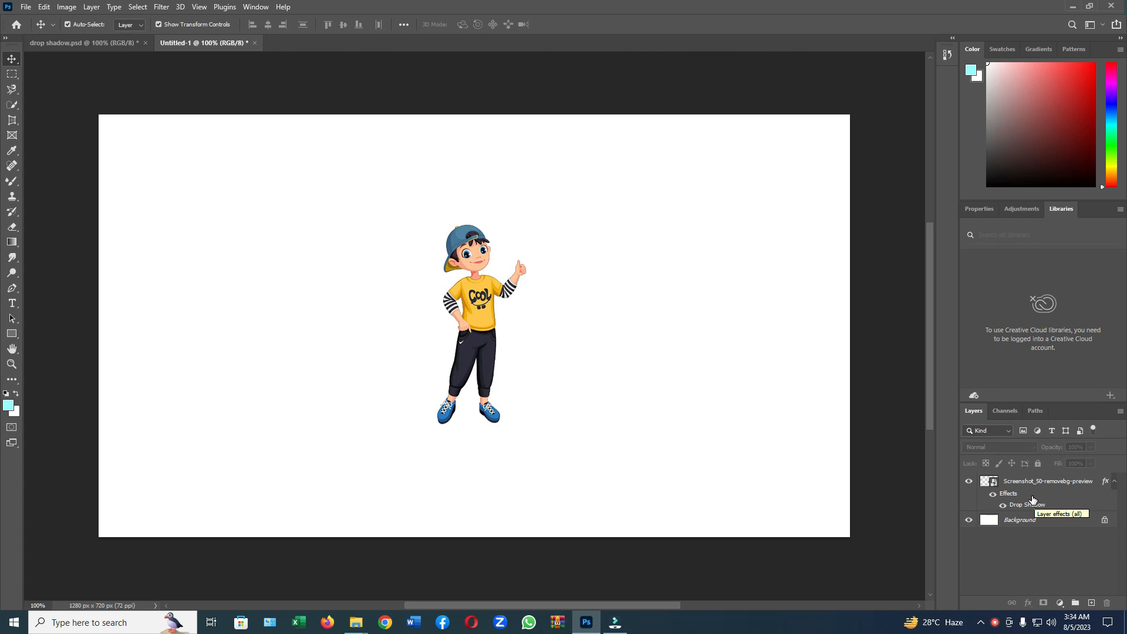
# Step: Separate the boy's drop shadow effect into its own layer and select that shadow layer
pyautogui.rightClick(1033, 500)
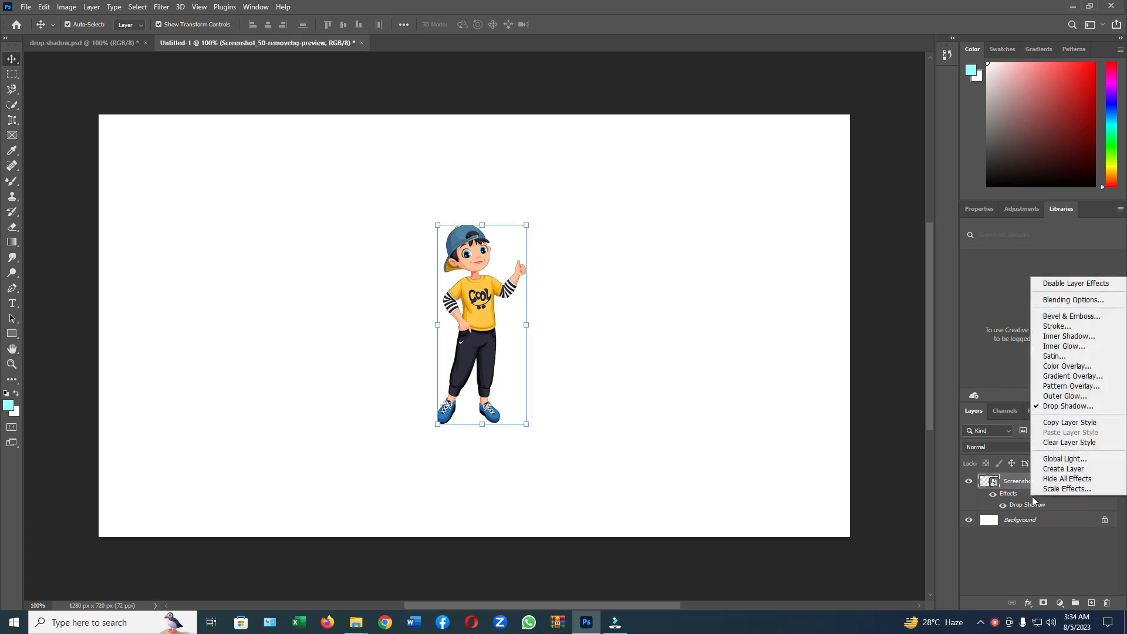
pyautogui.click(1057, 470)
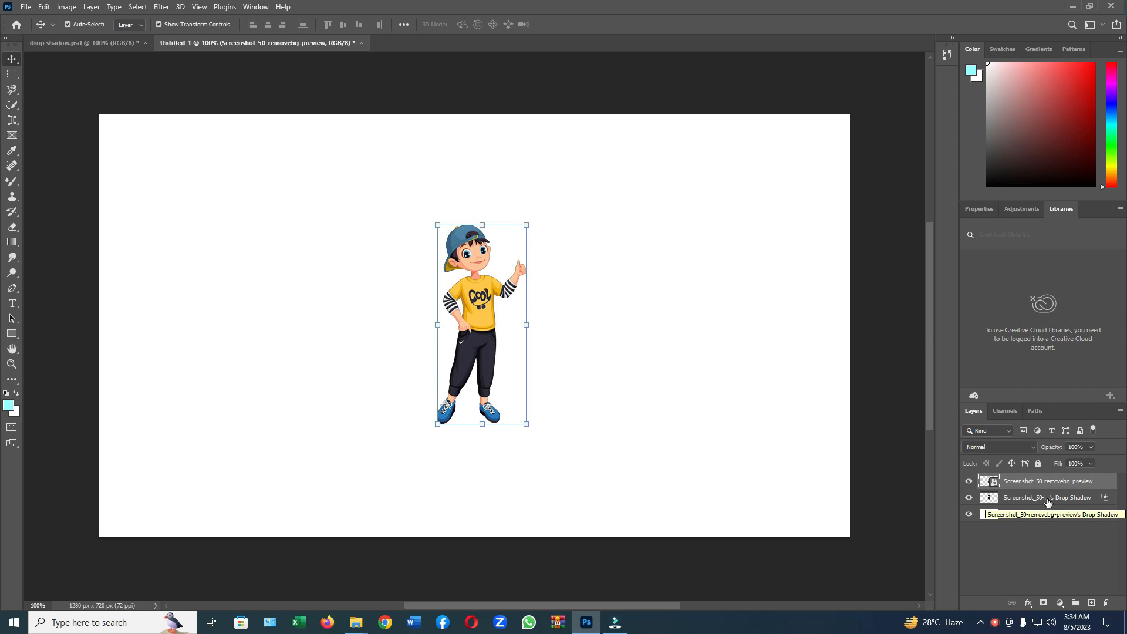
pyautogui.click(1048, 498)
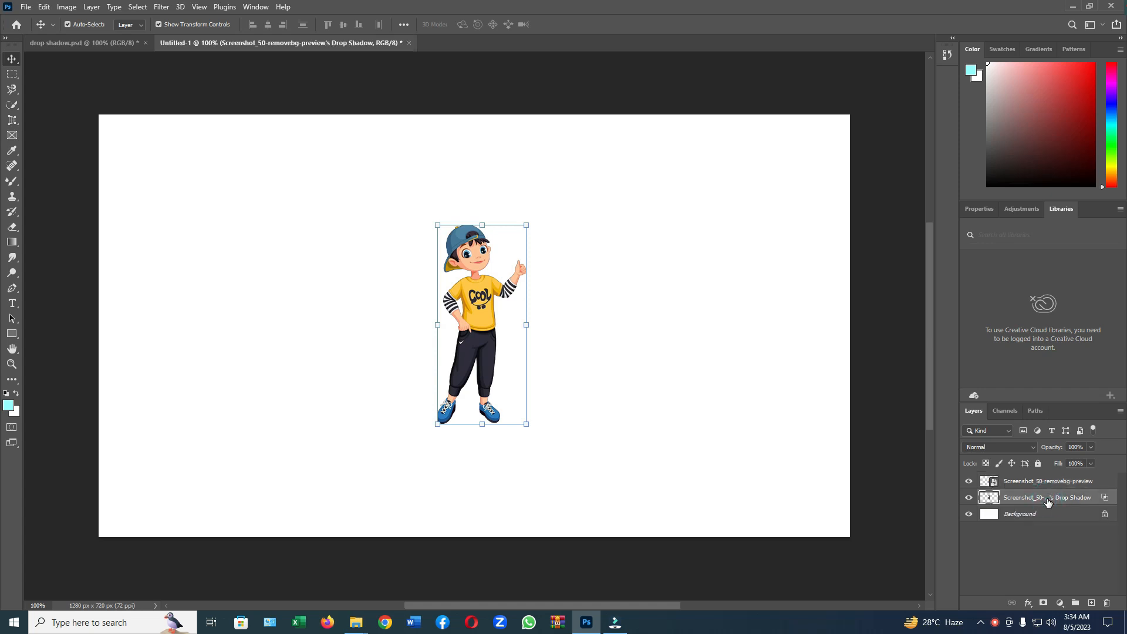
# Step: Free-transform the shadow layer with Perspective, slanting its top edge to the left by about 29 degrees
pyautogui.press('ctrl')
pyautogui.hotkey('ctrl', 't')
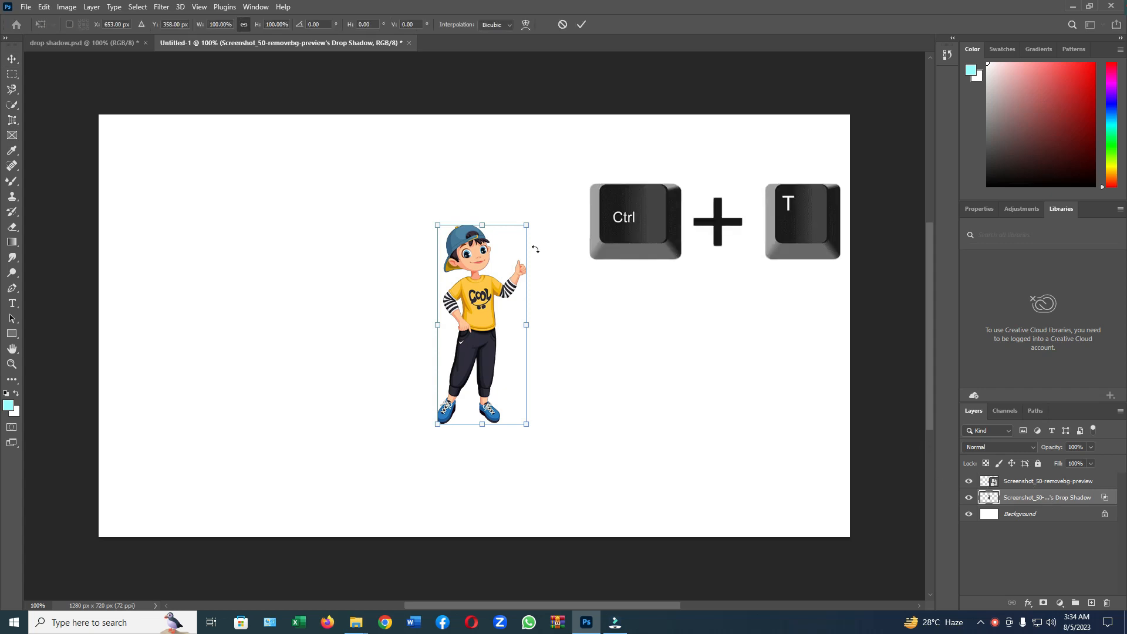
pyautogui.rightClick(508, 241)
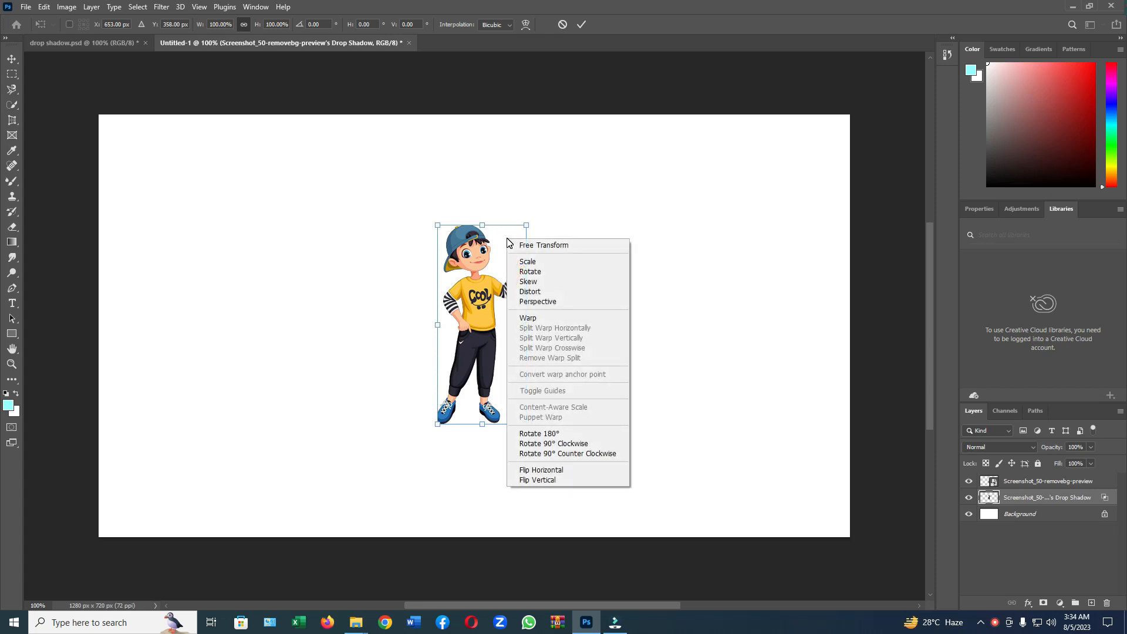
pyautogui.click(540, 301)
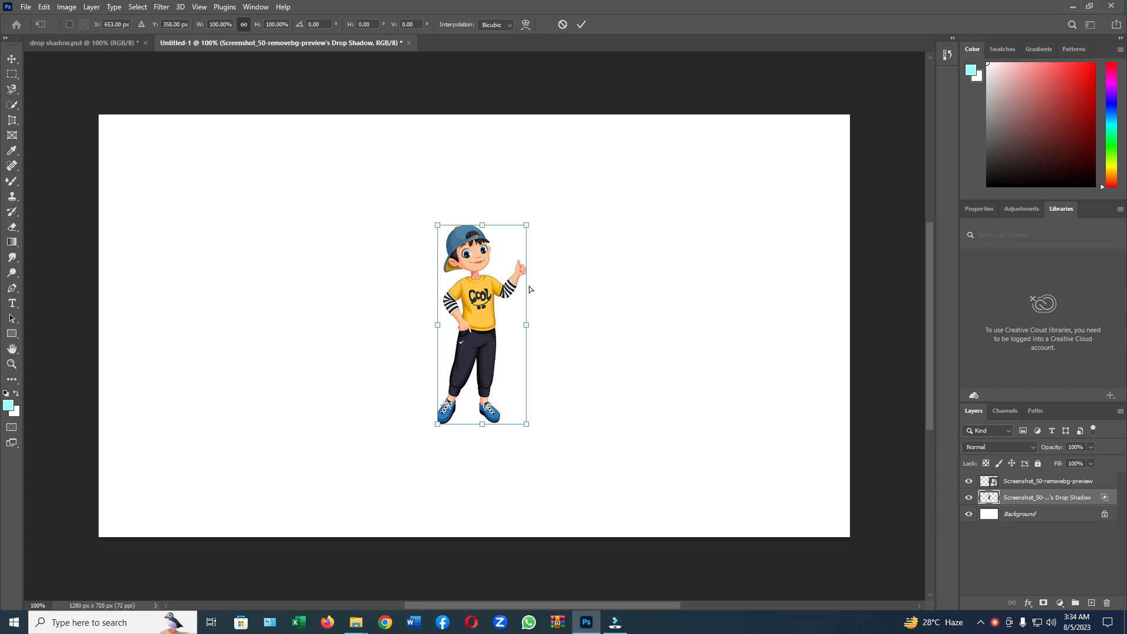
pyautogui.click(482, 226)
pyautogui.moveTo(483, 226); pyautogui.dragTo(372, 228)
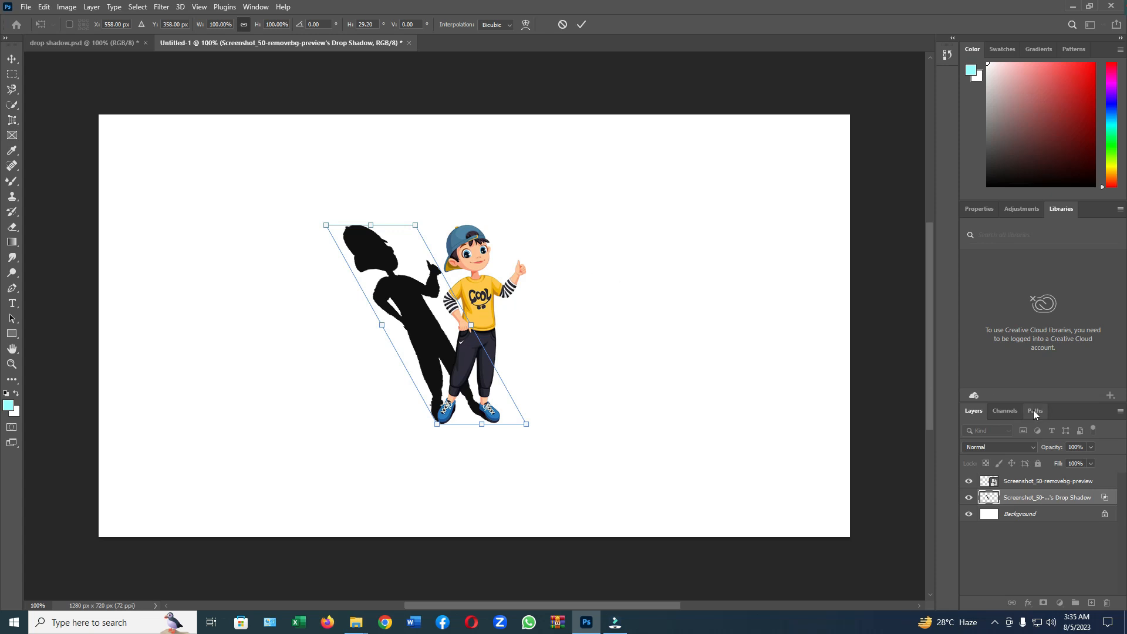
# Step: Lower the shadow layer's opacity to 39%
pyautogui.click(1090, 447)
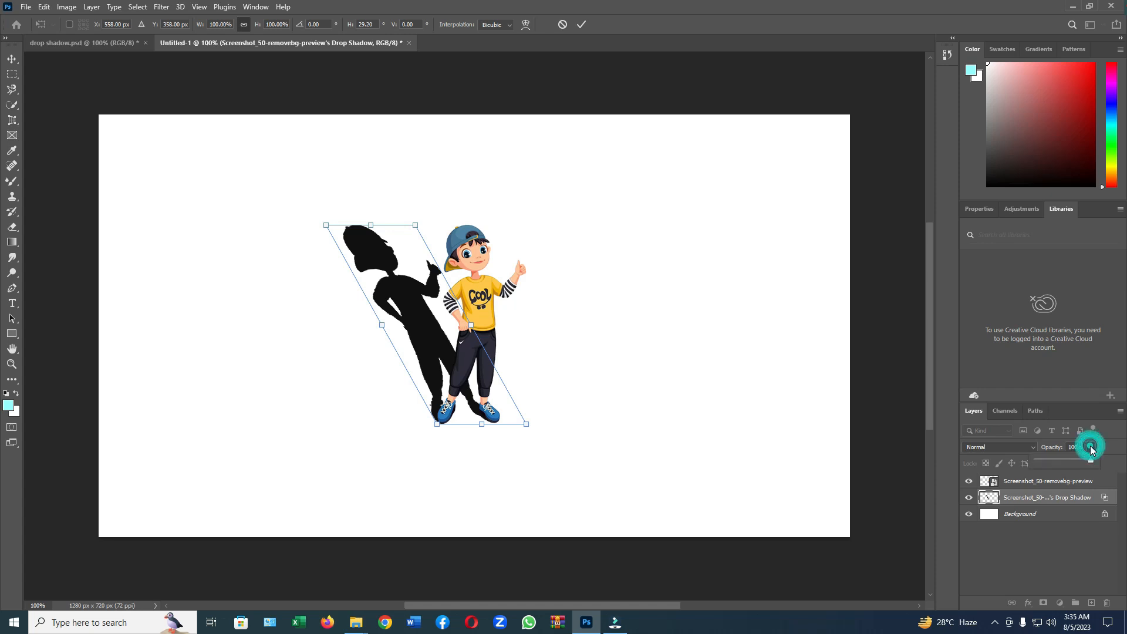
pyautogui.click(1055, 459)
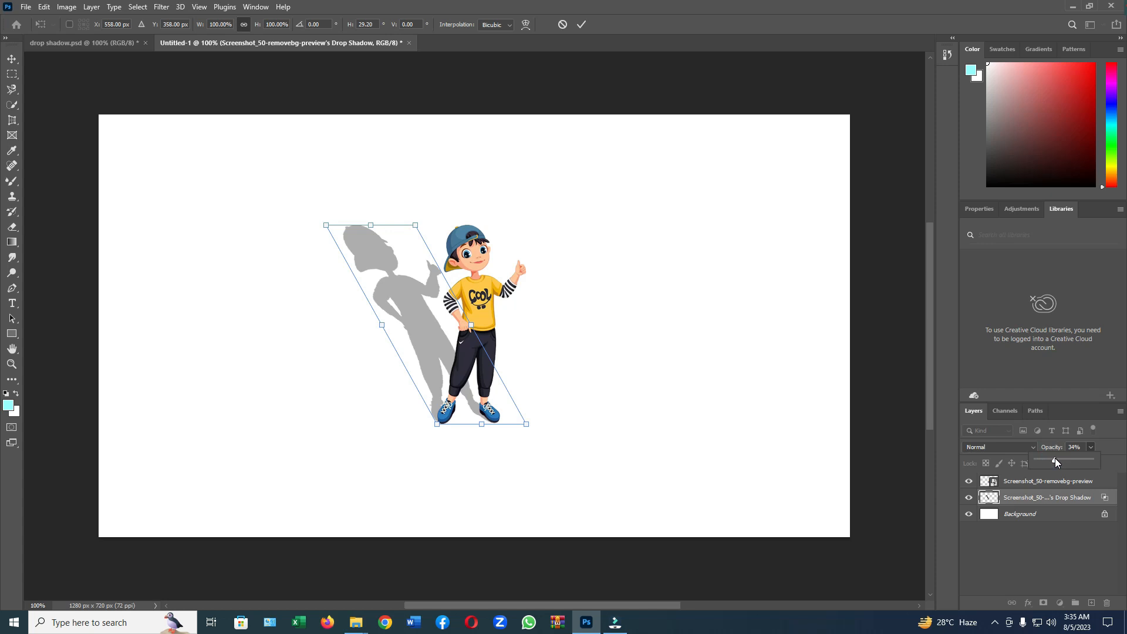
pyautogui.click(1059, 459)
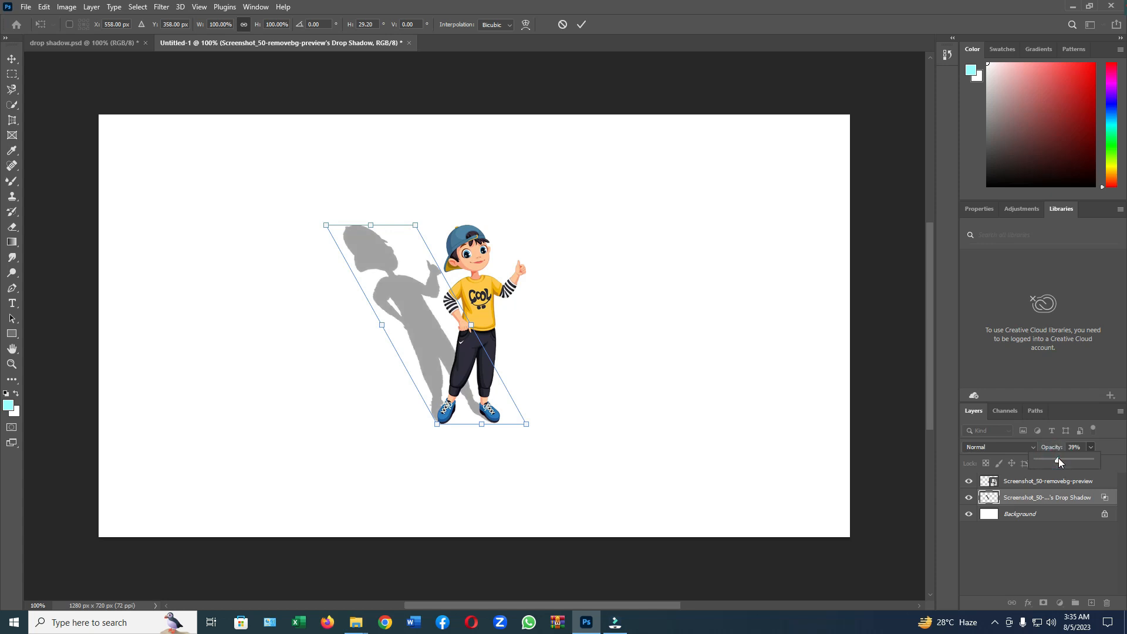
pyautogui.click(614, 313)
# Step: Apply a Gaussian Blur with a 5.0-pixel radius to the slanted shadow layer and deselect it
pyautogui.click(160, 7)
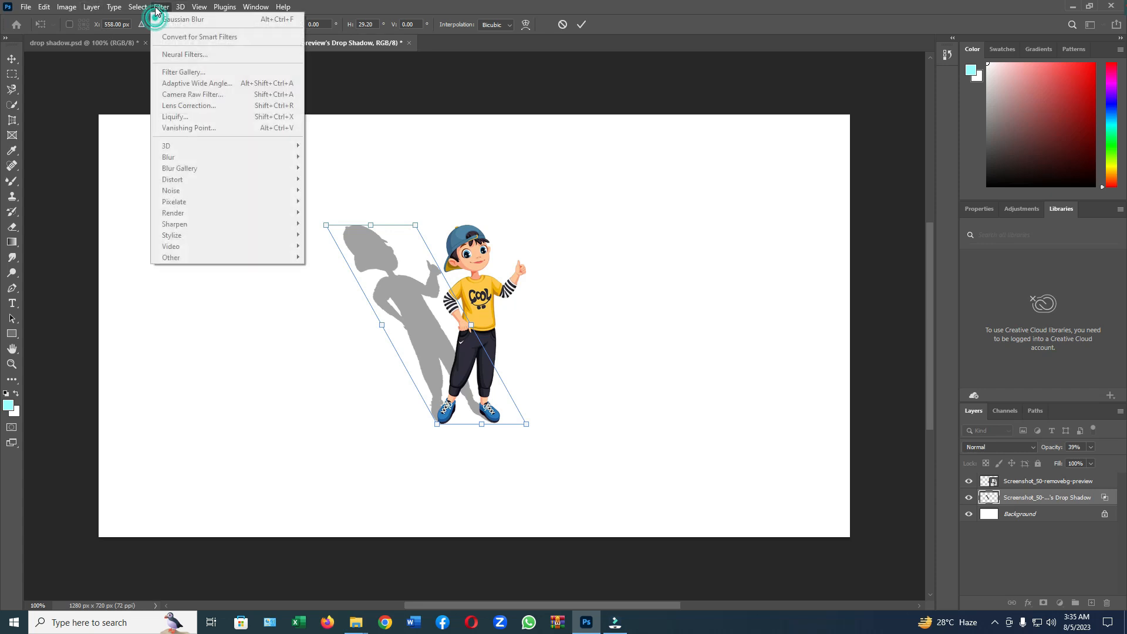
pyautogui.click(170, 156)
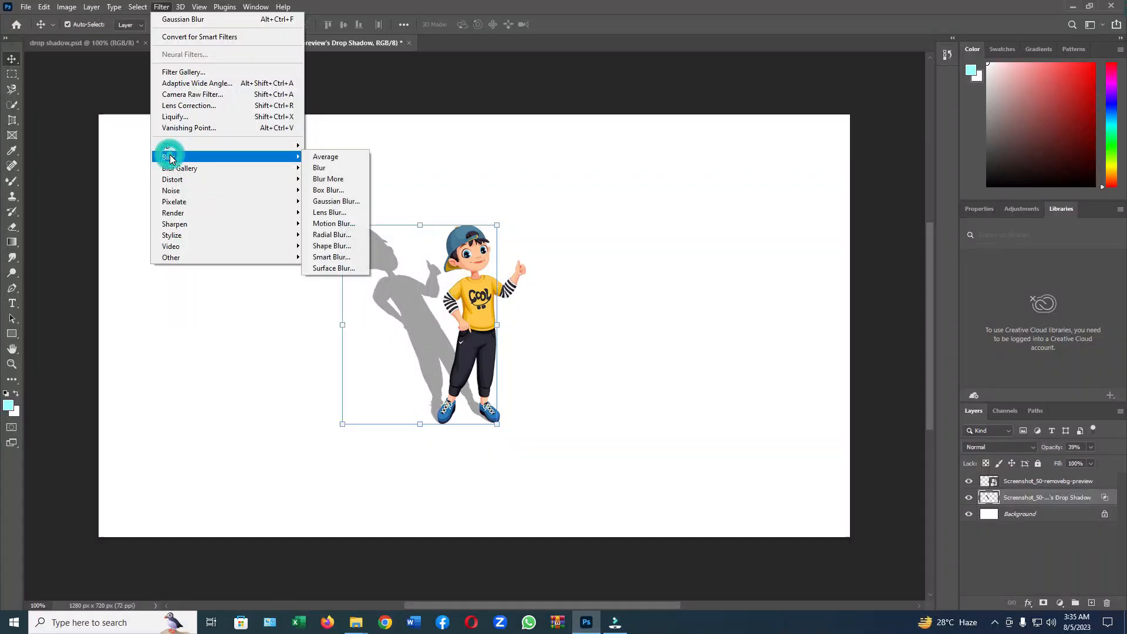
pyautogui.click(336, 201)
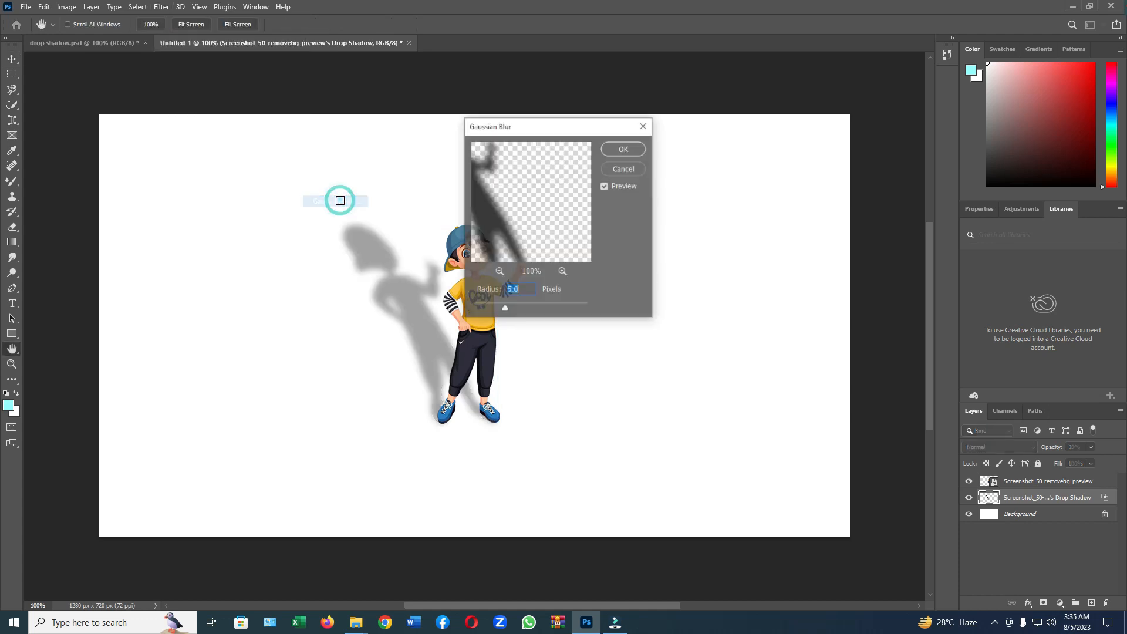
pyautogui.click(631, 148)
pyautogui.press('v')
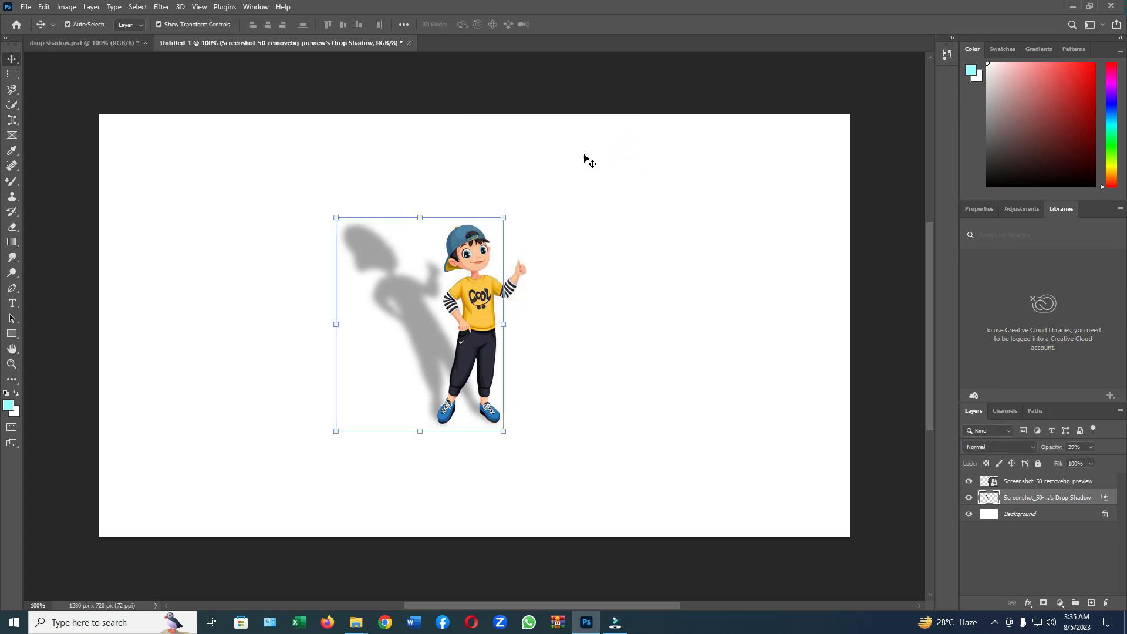
pyautogui.click(582, 157)
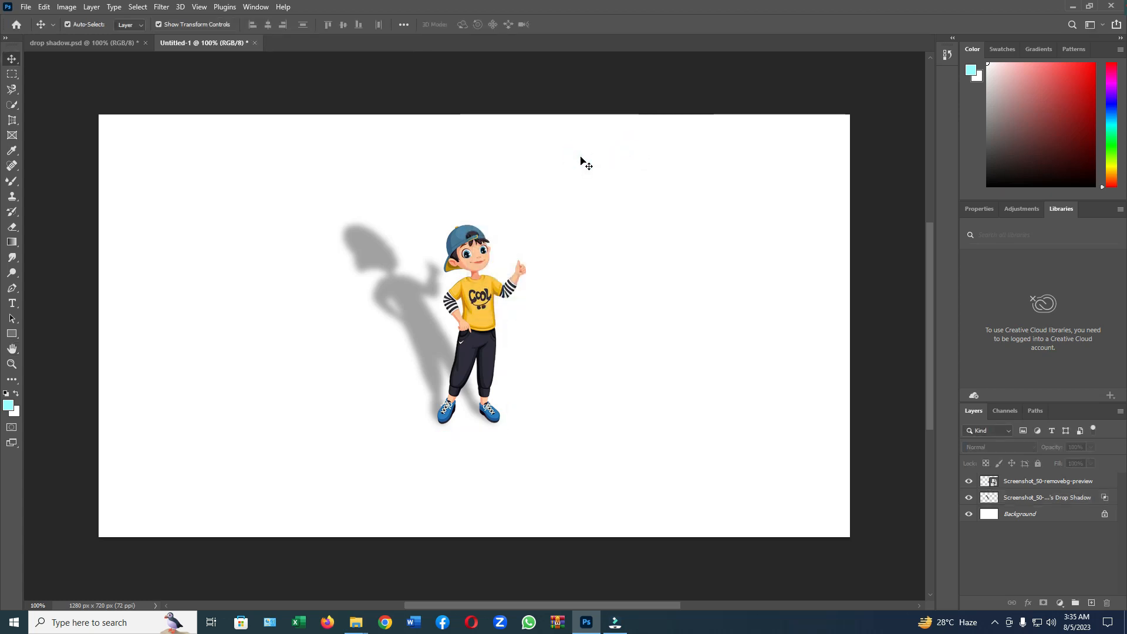